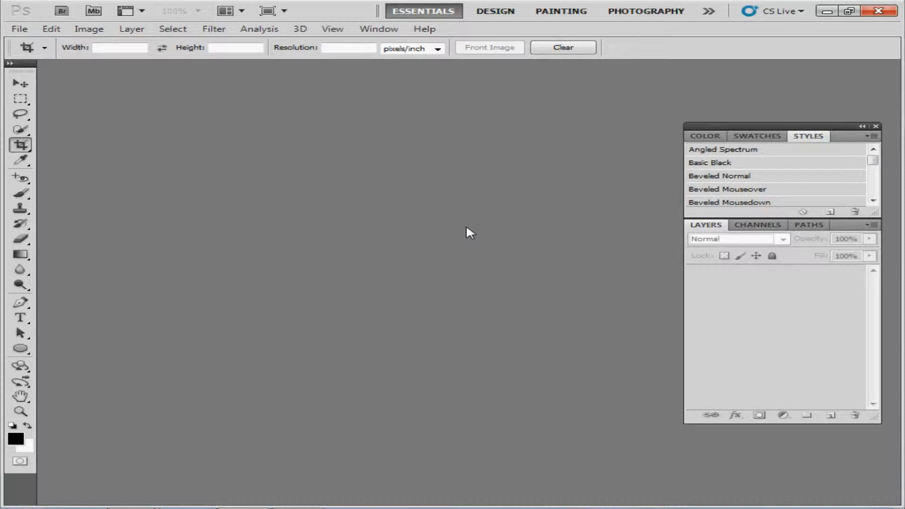
- Open the hair image from the Chapter 13 folder
click(20, 28)
click(45, 56)
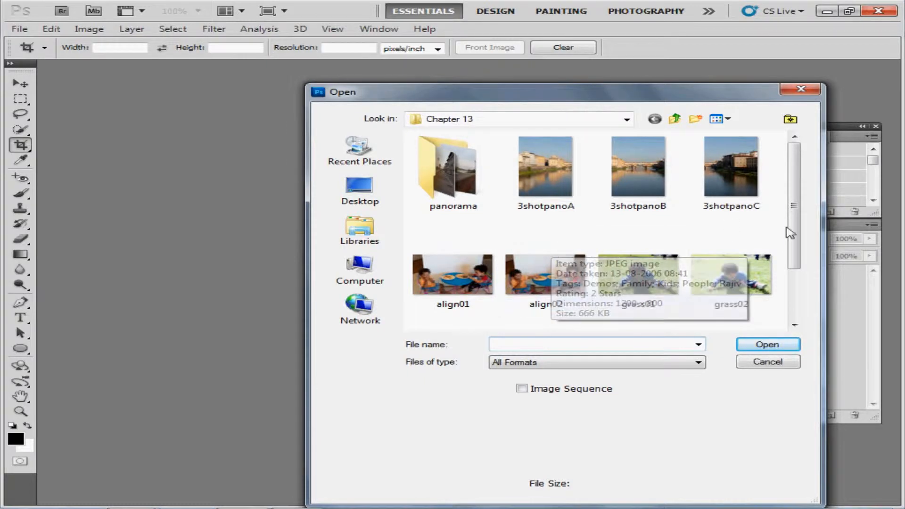
drag(797, 238, 806, 279)
scroll(807, 279, down, 1)
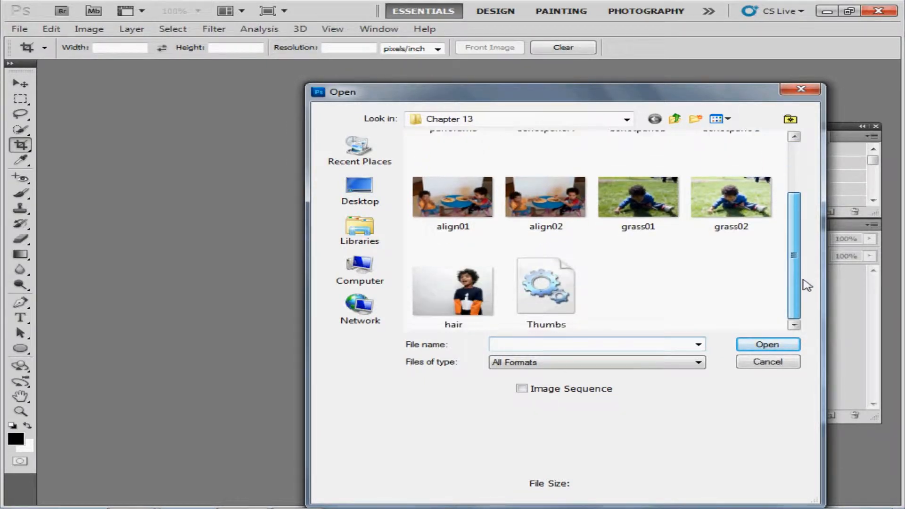
click(452, 290)
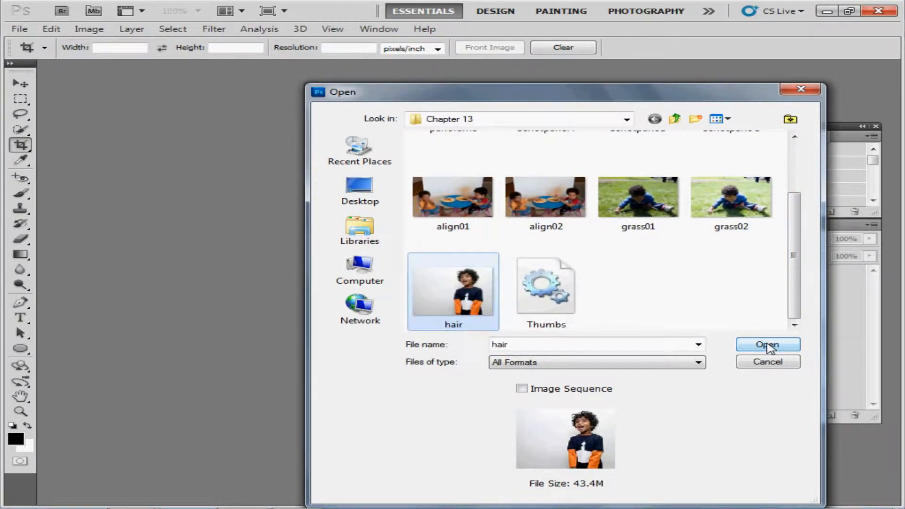
click(768, 344)
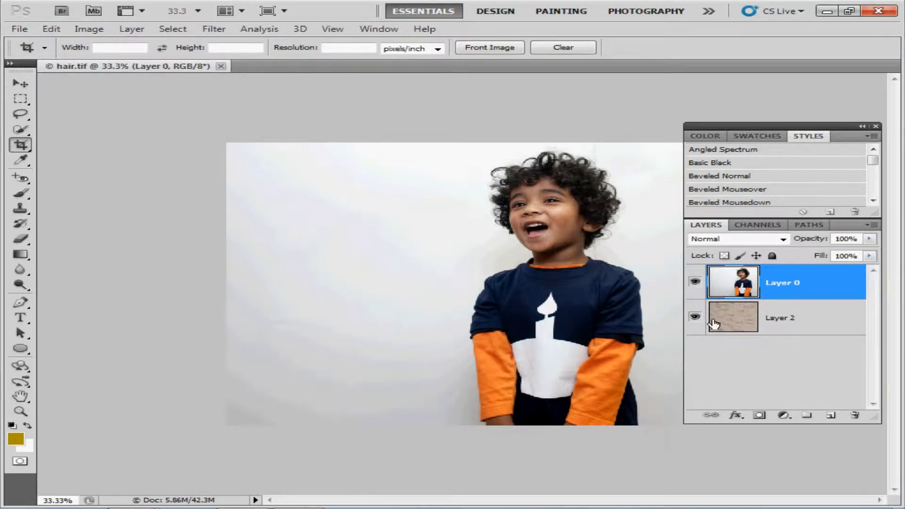
- Hide and reshow Layer 0 to view the sand background on Layer 2, and examine the boy's hair up close
click(714, 323)
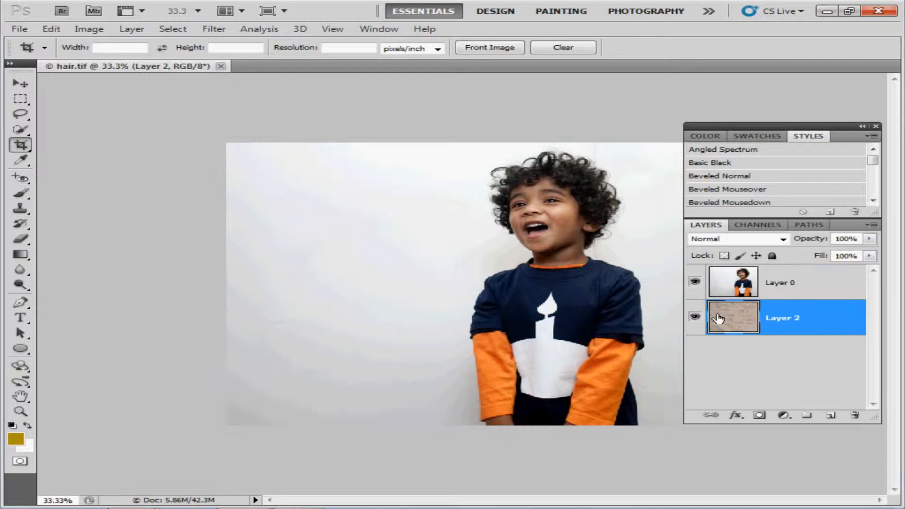
click(728, 290)
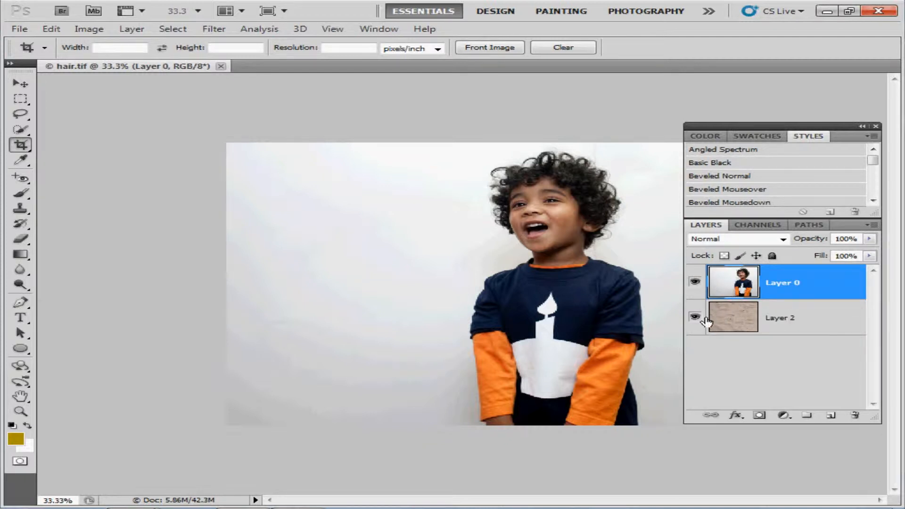
click(695, 281)
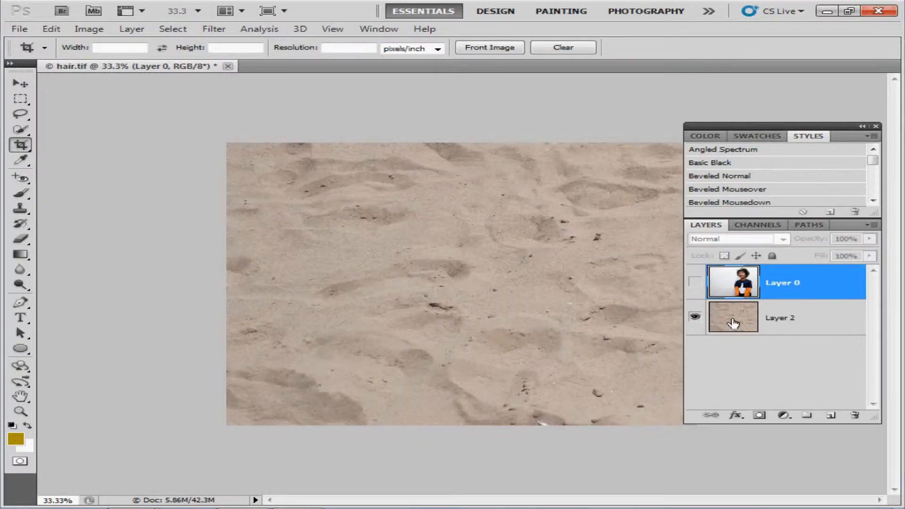
click(695, 283)
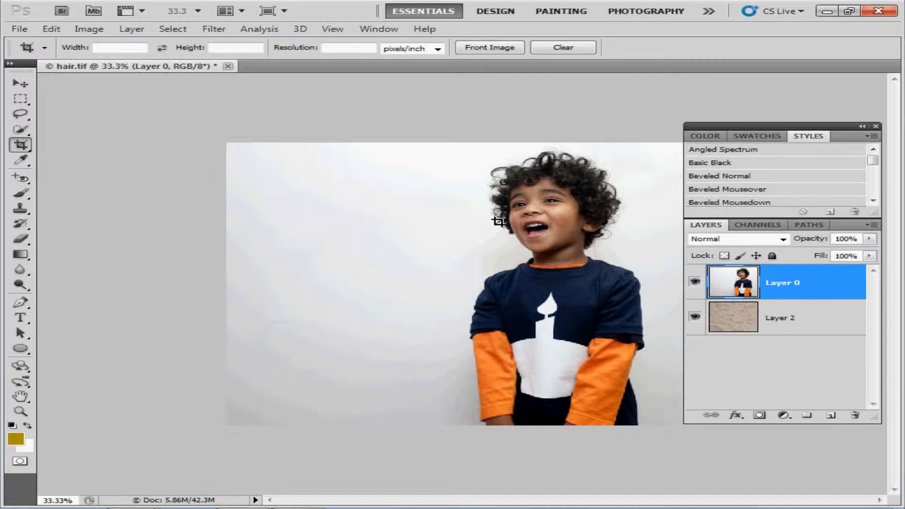
key(ctrl+plus)
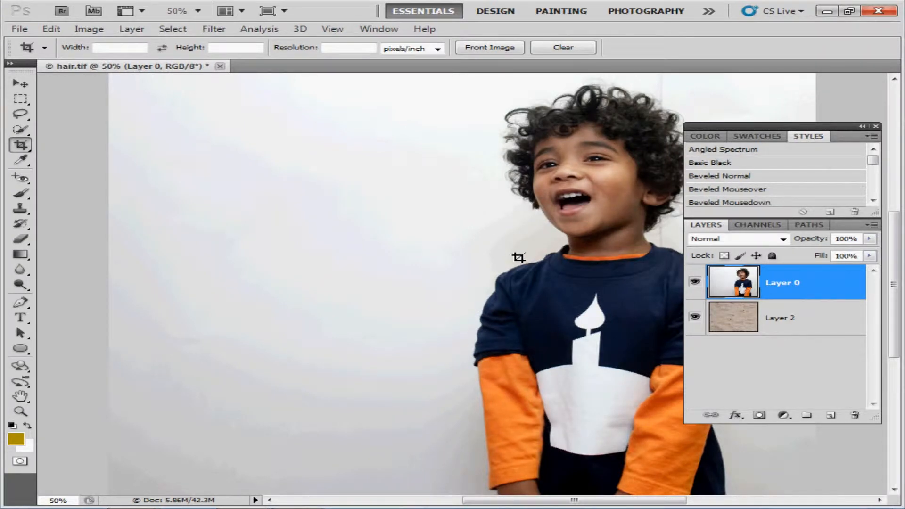
key(ctrl+minus)
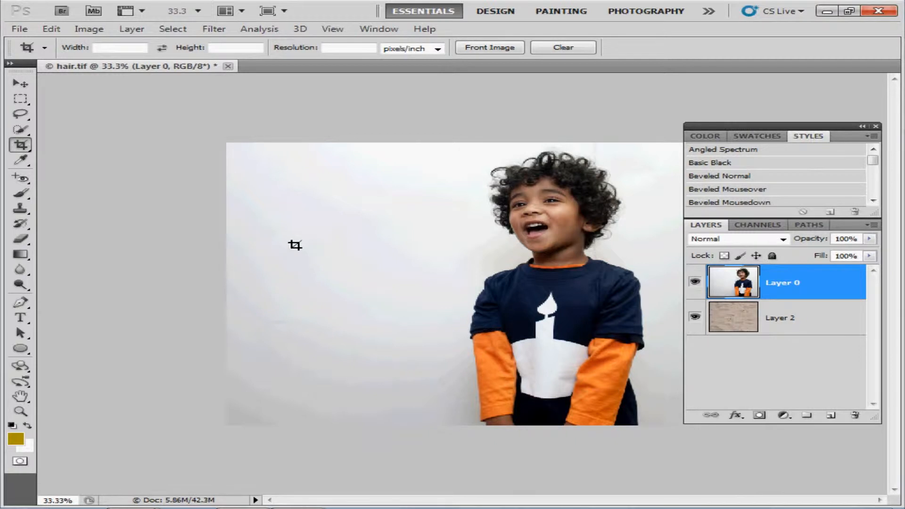
key(space)
mouse_move(422, 305)
mouse_down()
mouse_move(302, 299)
mouse_move(448, 307)
mouse_move(425, 301)
mouse_up()
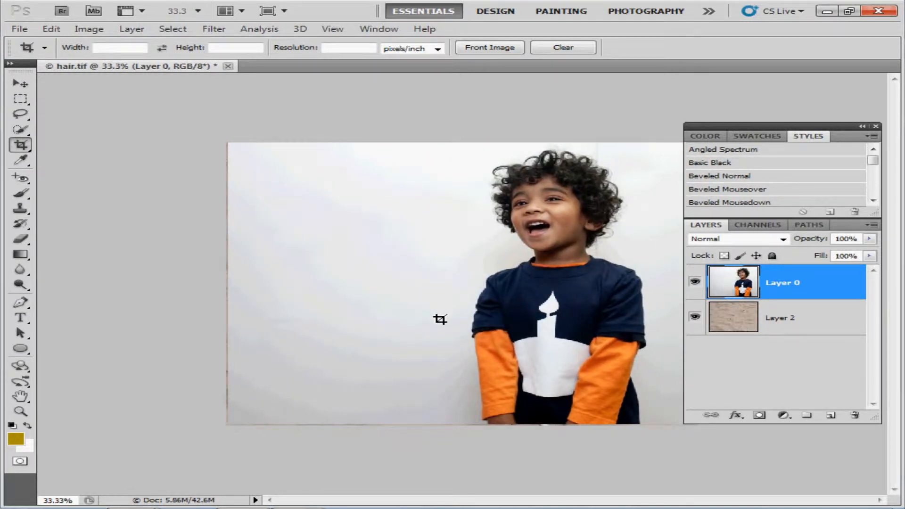
key(ctrl+z)
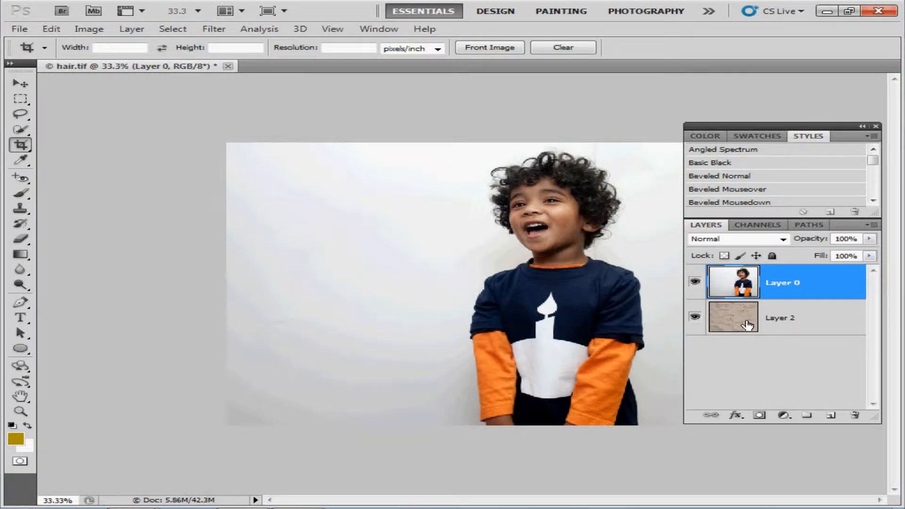
- Select the white backdrop on both sides of the boy on Layer 0 using the Quick Selection tool with a 300 brush
click(30, 129)
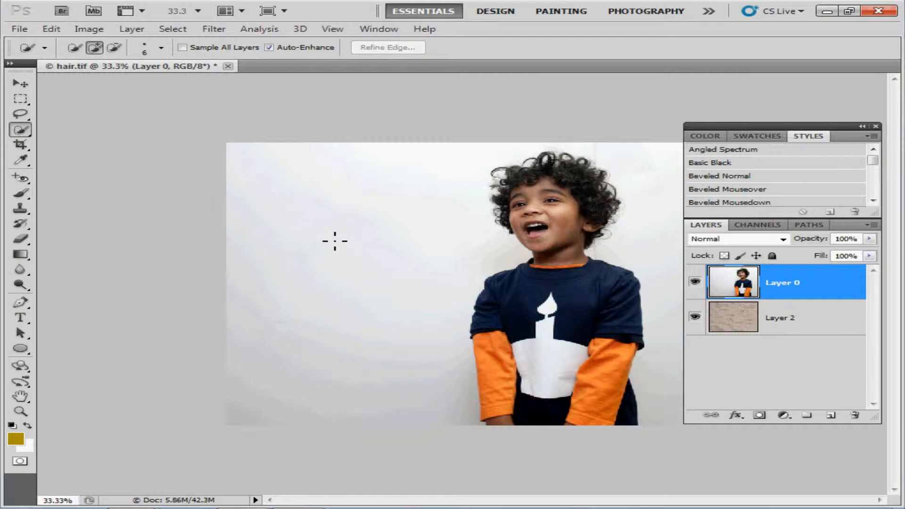
key(bracketright)
key(bracketright)
key(bracketright)
key(bracketright)
key(bracketright)
key(bracketright)
key(bracketright)
key(bracketright)
key(bracketright)
key(bracketright)
key(bracketright)
key(bracketright)
key(bracketright)
key(bracketright)
key(bracketright)
key(bracketright)
key(bracketright)
key(bracketright)
key(bracketright)
key(bracketright)
key(bracketright)
key(bracketright)
key(bracketright)
key(bracketright)
drag(307, 223, 299, 199)
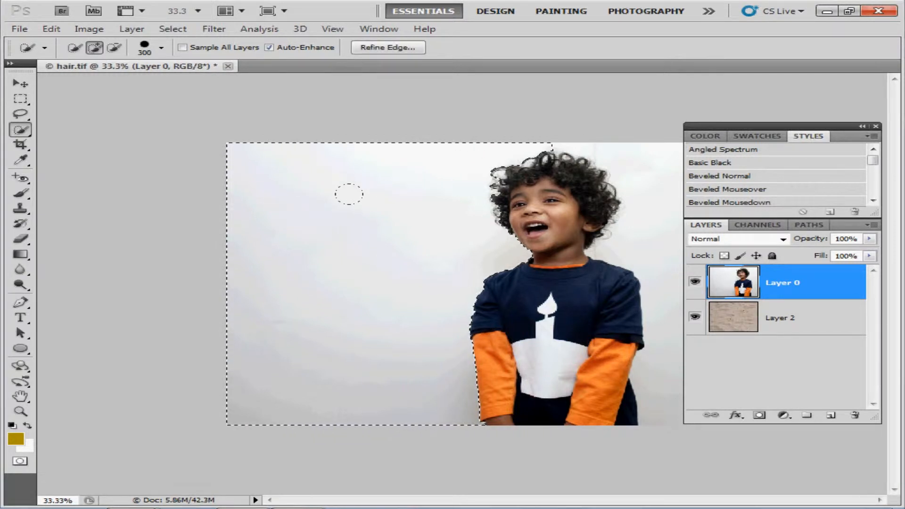
click(633, 211)
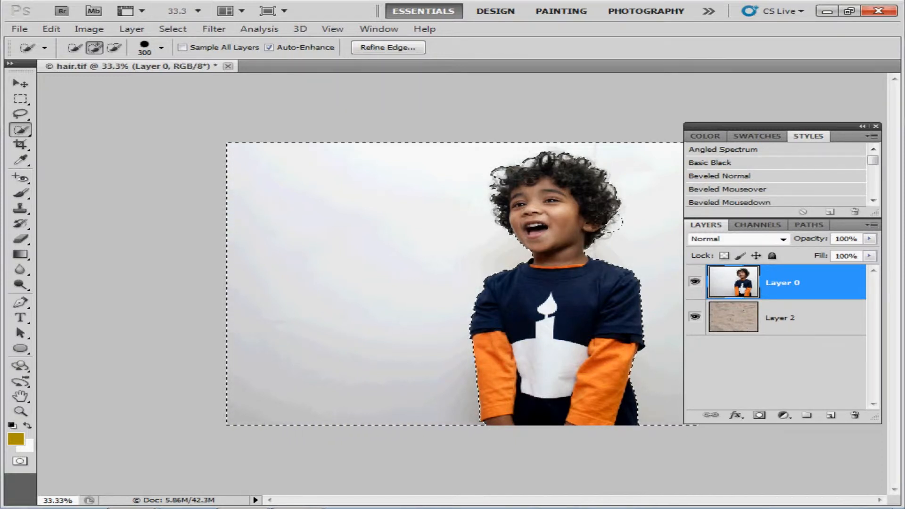
- Reduce the Quick Selection brush to 40 and subtract the loose curls beside the neck and below the ear from the backdrop selection
key(ctrl+1)
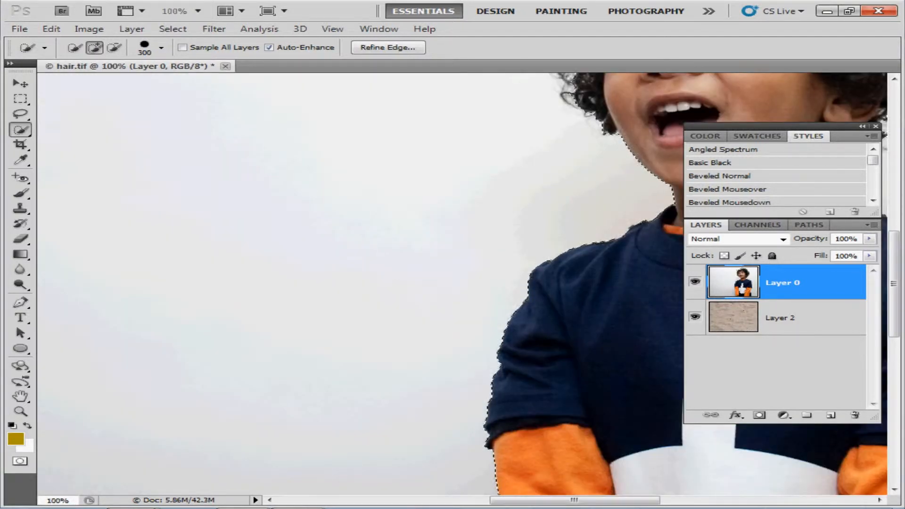
click(801, 500)
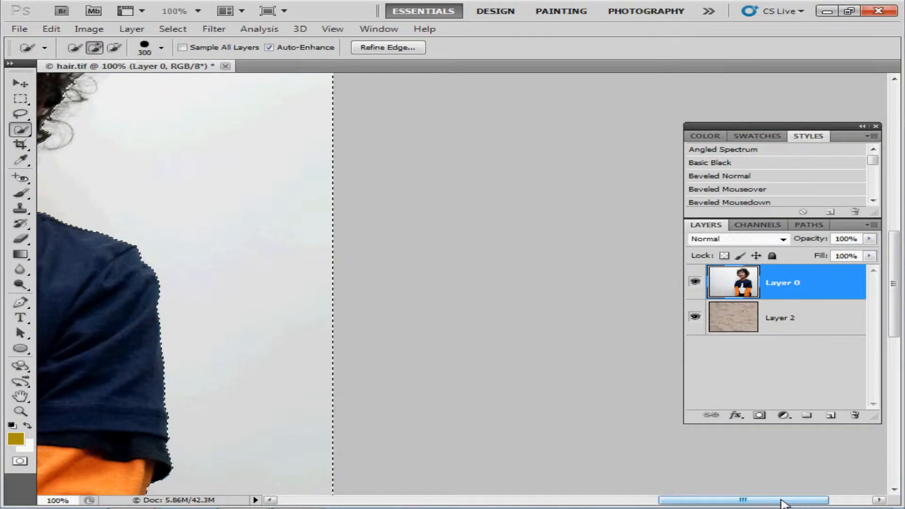
drag(782, 503, 688, 502)
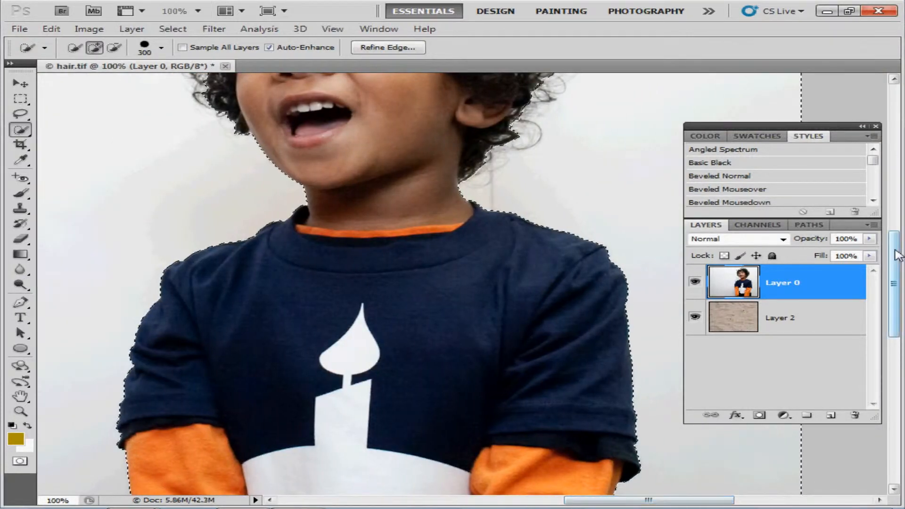
drag(895, 255, 899, 200)
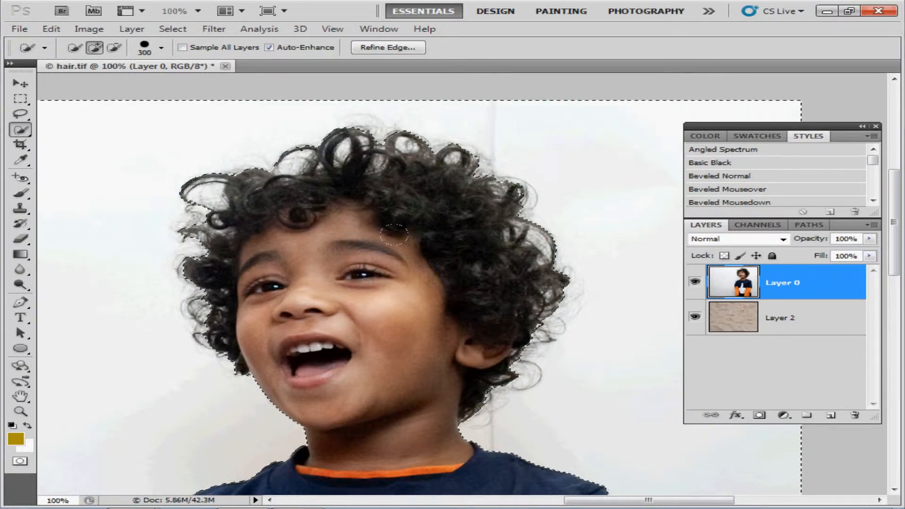
key(bracketleft)
key(bracketleft)
key(bracketleft)
key(bracketleft)
key(bracketleft)
key(bracketleft)
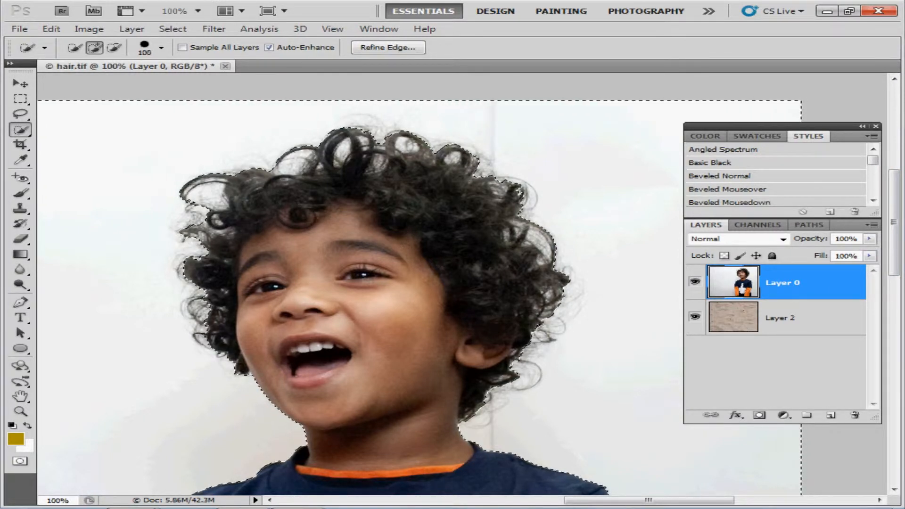
key(bracketleft)
key(bracketleft)
key(bracketleft)
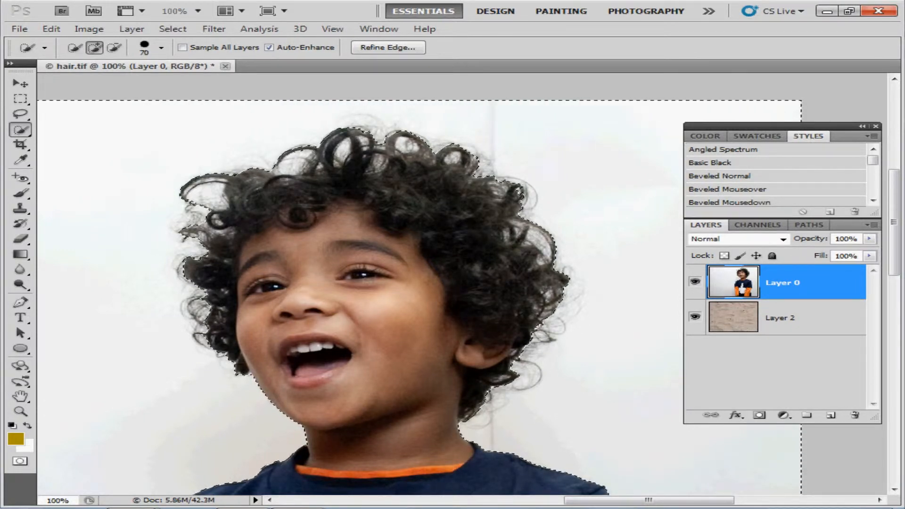
key(bracketleft)
key(bracketleft)
key(bracketleft)
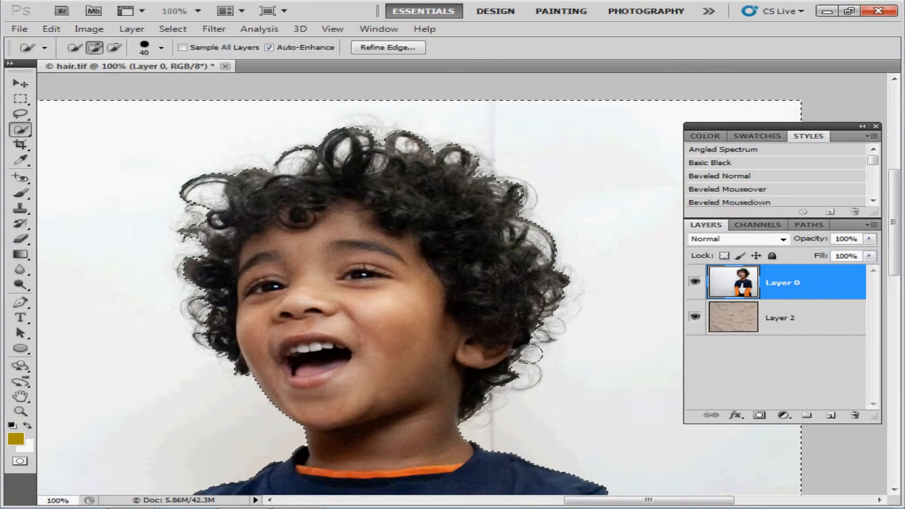
click(114, 47)
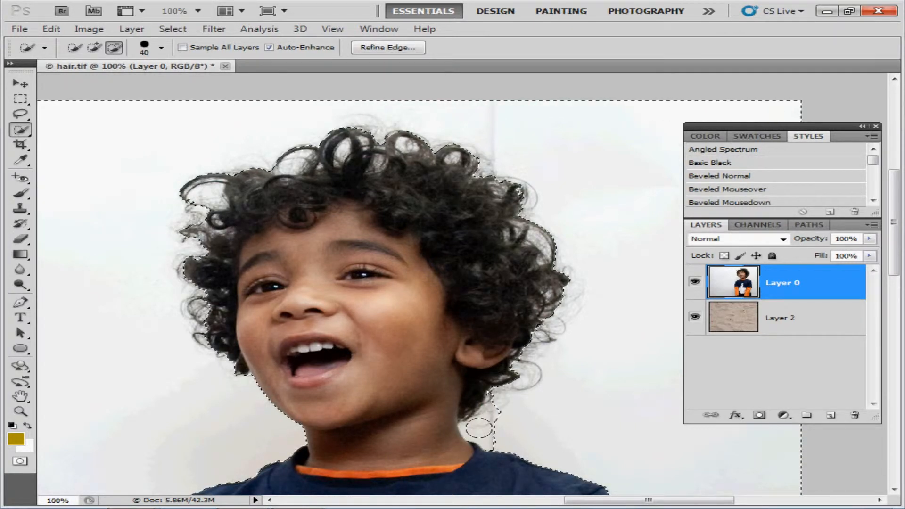
click(95, 48)
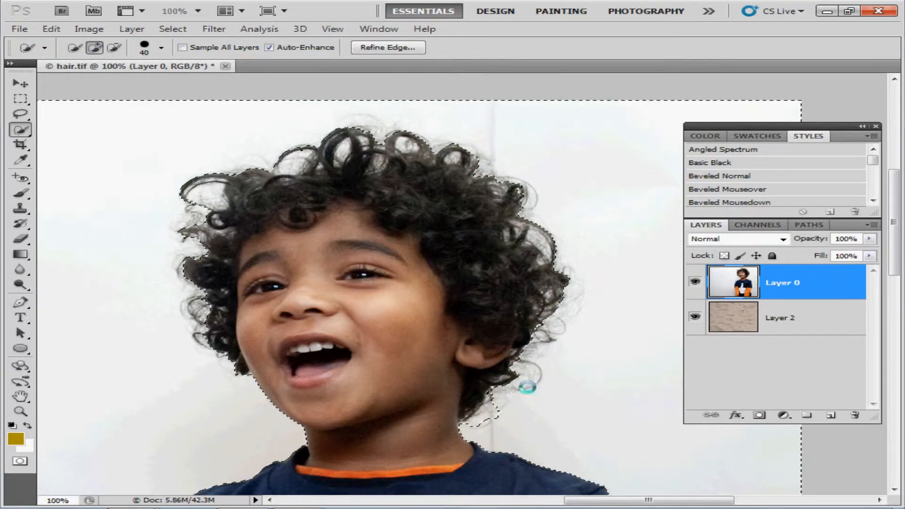
click(114, 47)
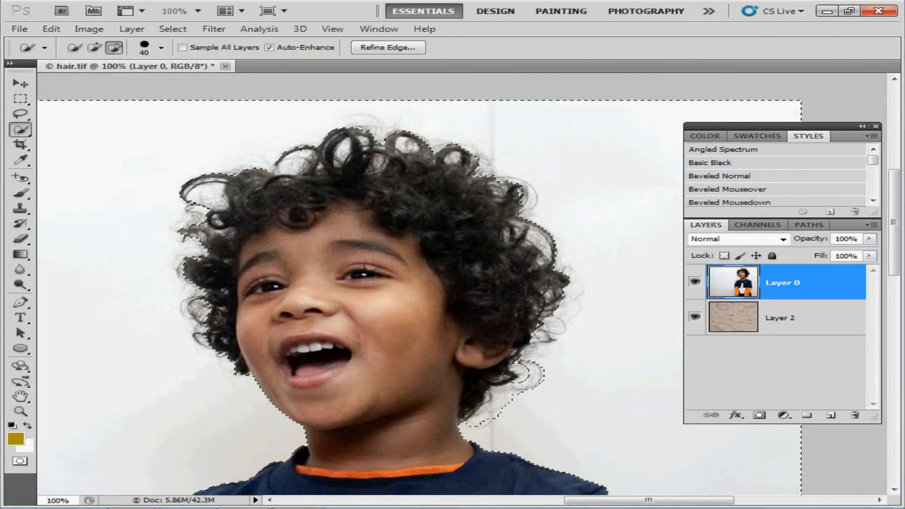
- Subtract the remaining stray curls around the hair outline from the selection, adding back the excess backdrop removed above the head
click(524, 338)
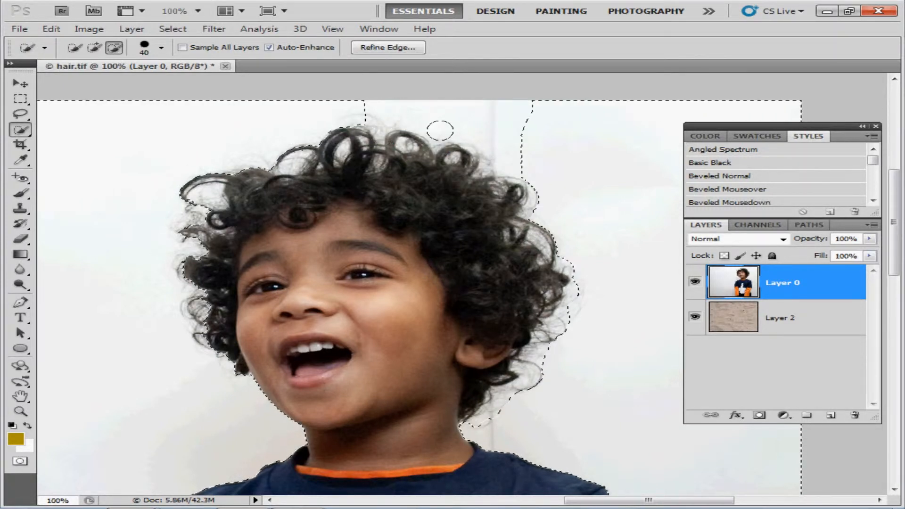
click(94, 48)
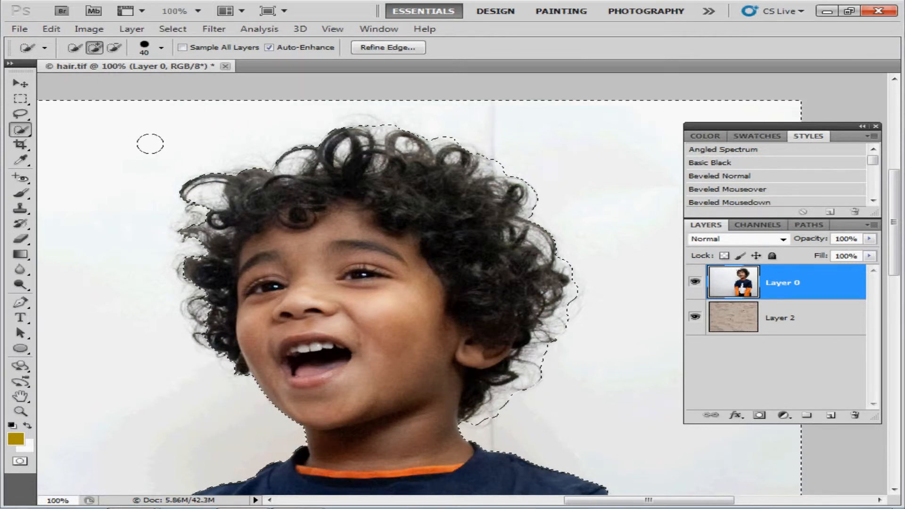
click(114, 47)
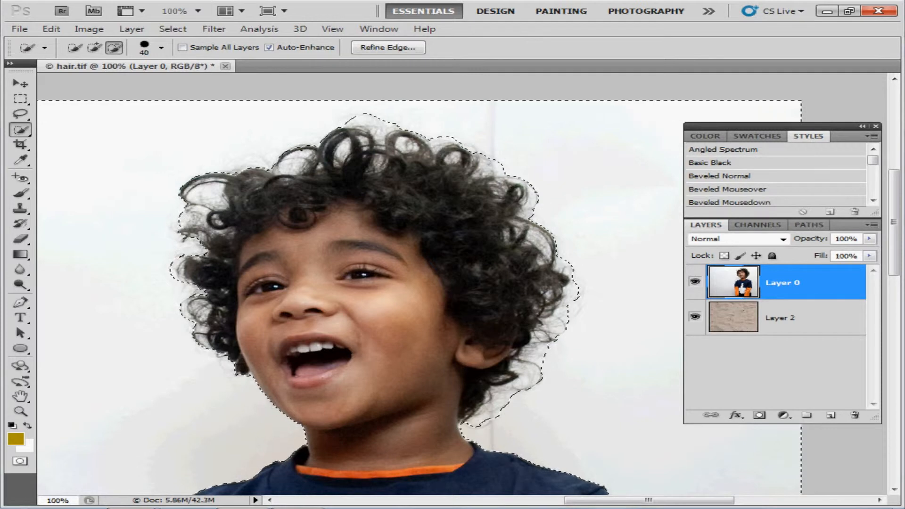
- Invert the selection to the boy and open Refine Edge with the view mode set to On Layers
click(174, 29)
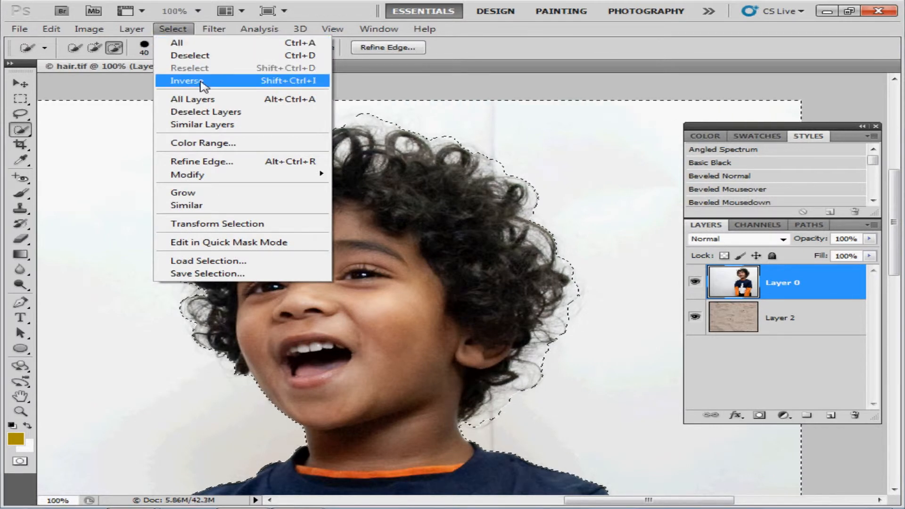
click(181, 80)
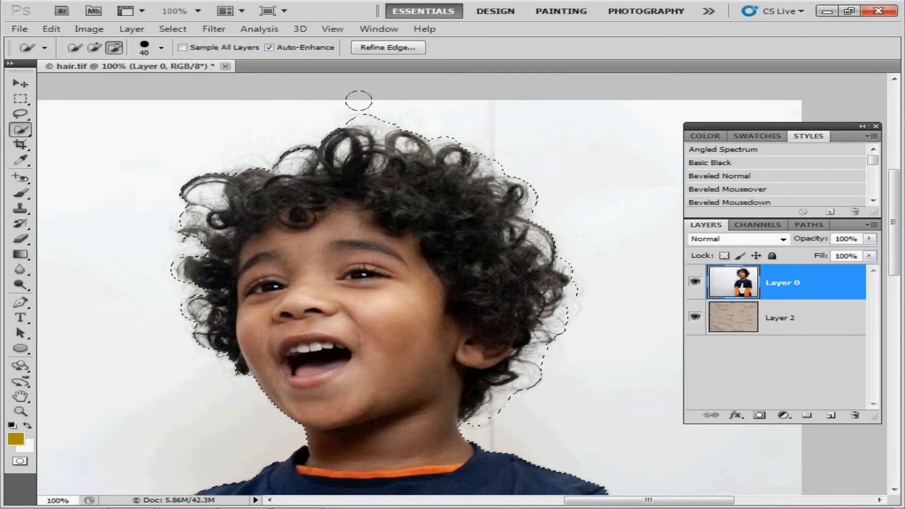
click(384, 51)
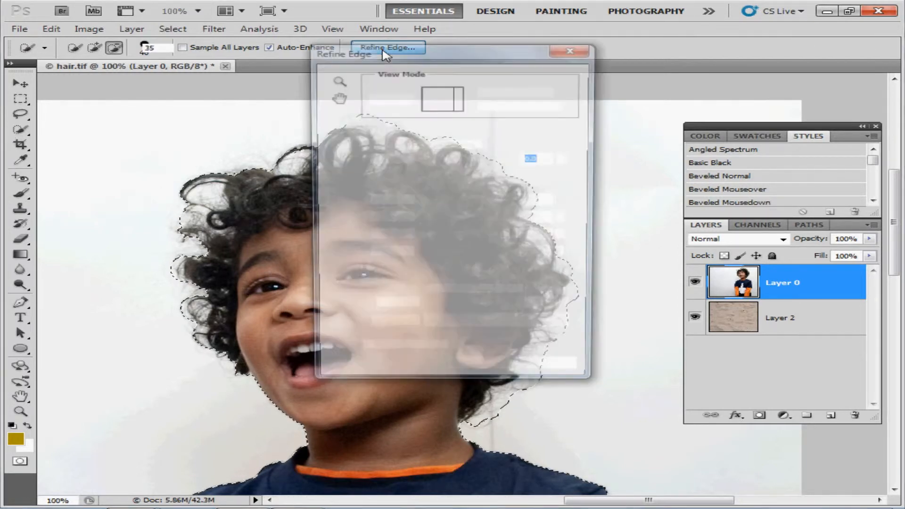
drag(400, 53, 140, 88)
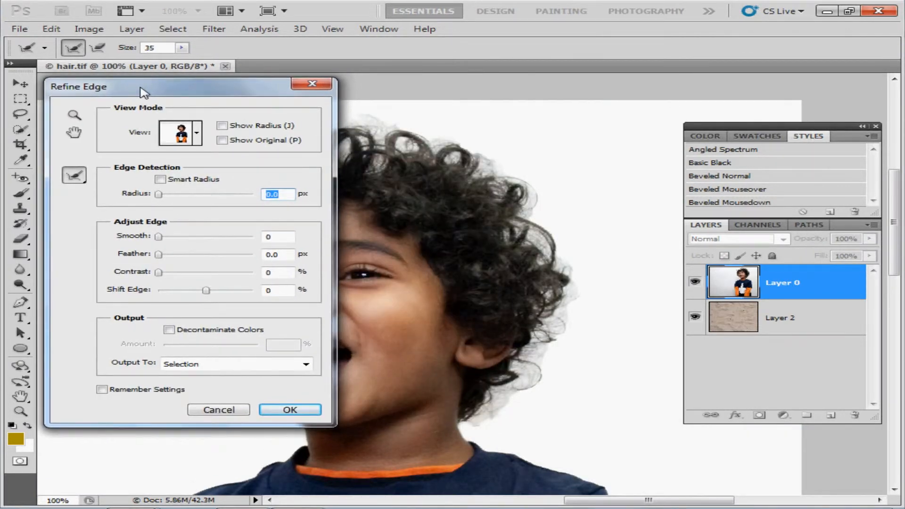
click(199, 135)
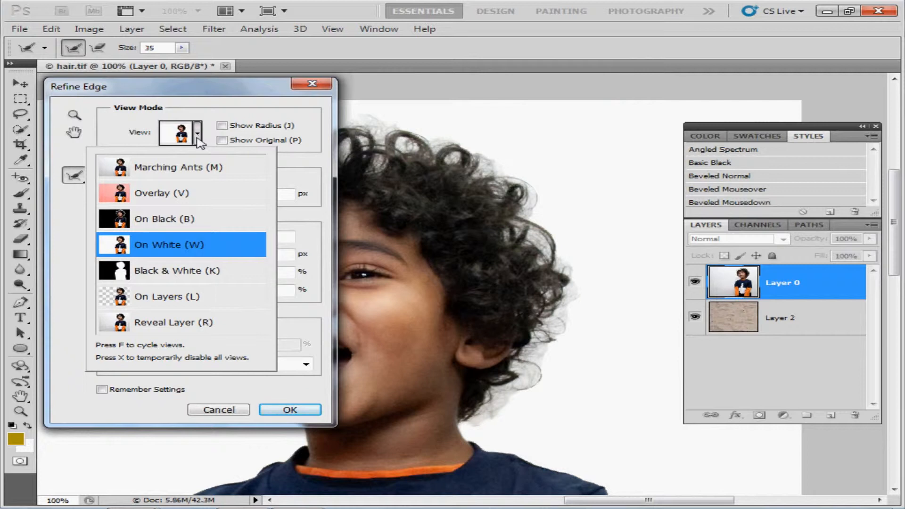
click(168, 196)
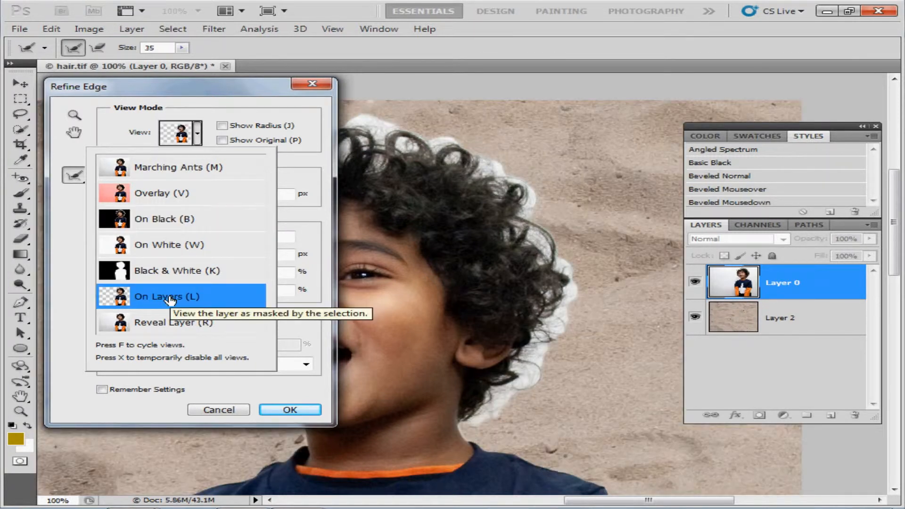
click(171, 300)
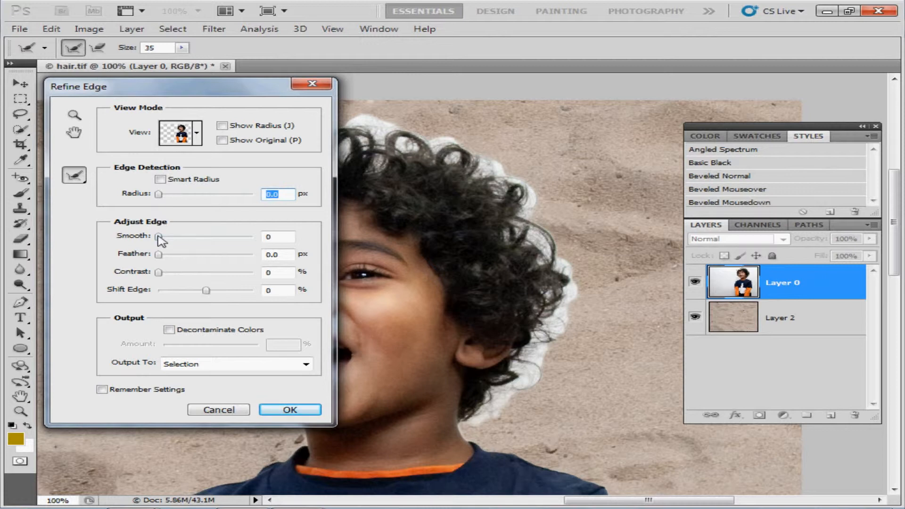
- Set the Smooth value of the boy's selection edge to 5 in Refine Edge
drag(157, 235, 165, 241)
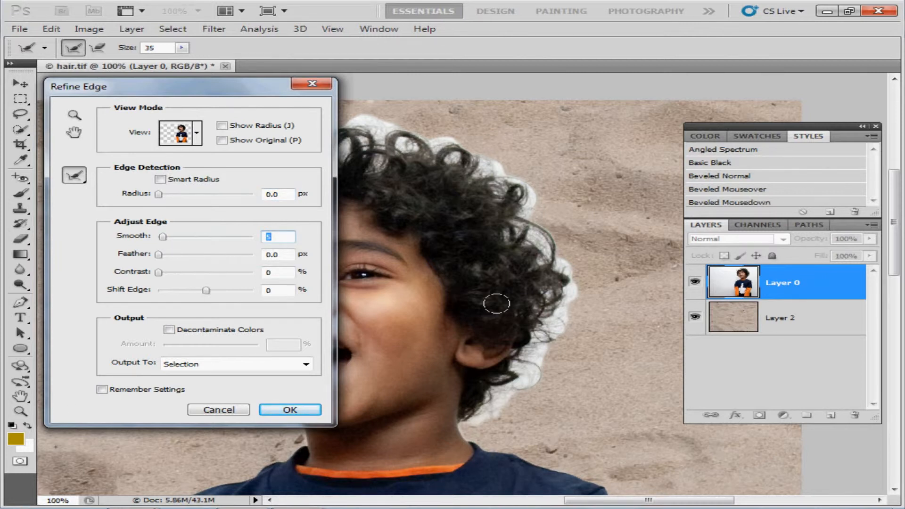
scroll(496, 303, down, 1)
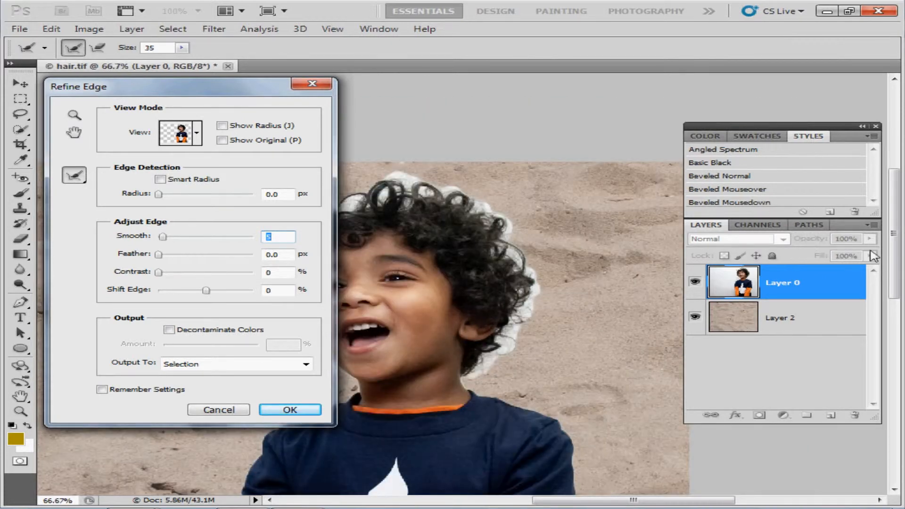
drag(897, 259, 885, 335)
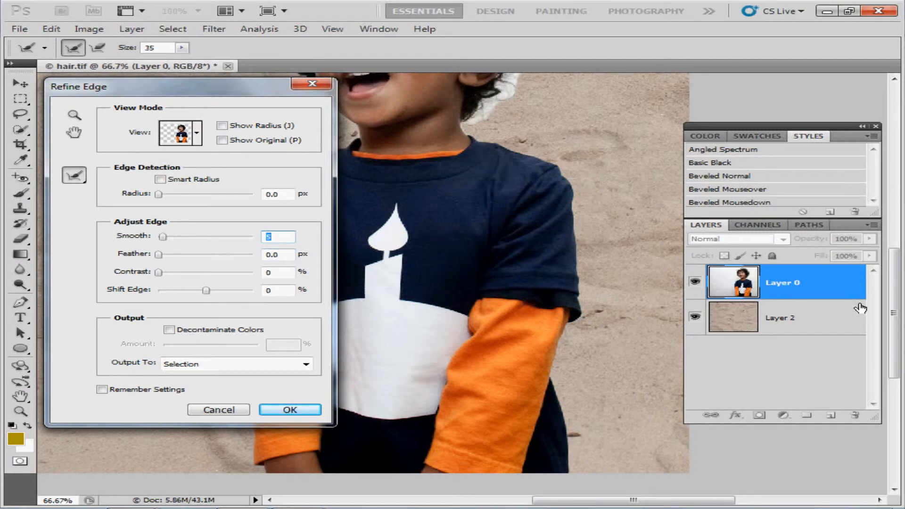
drag(897, 313, 885, 274)
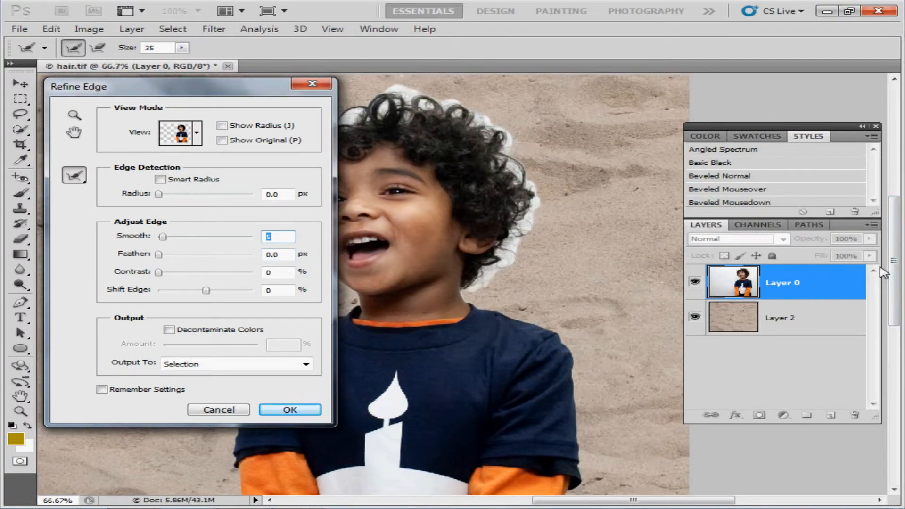
- Close the floating Styles and Layers panel group that covers the boy's hair
key(ctrl+plus)
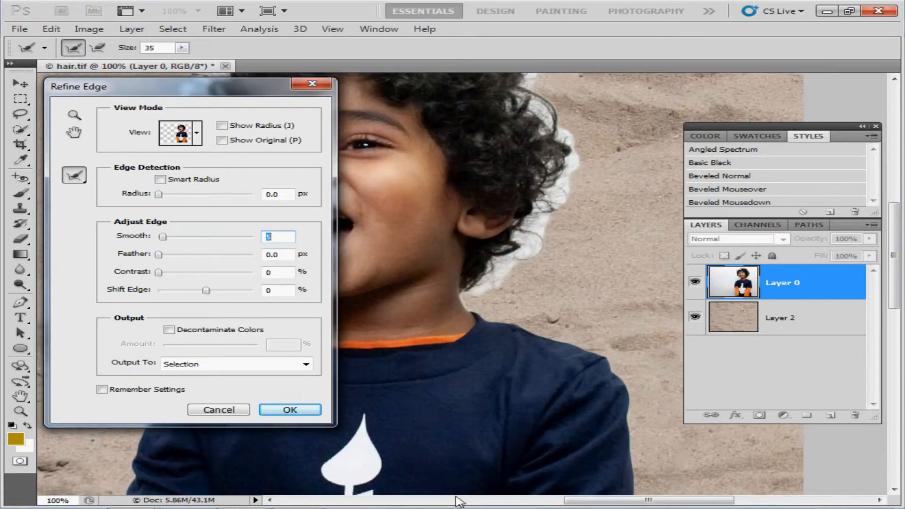
drag(560, 505, 515, 505)
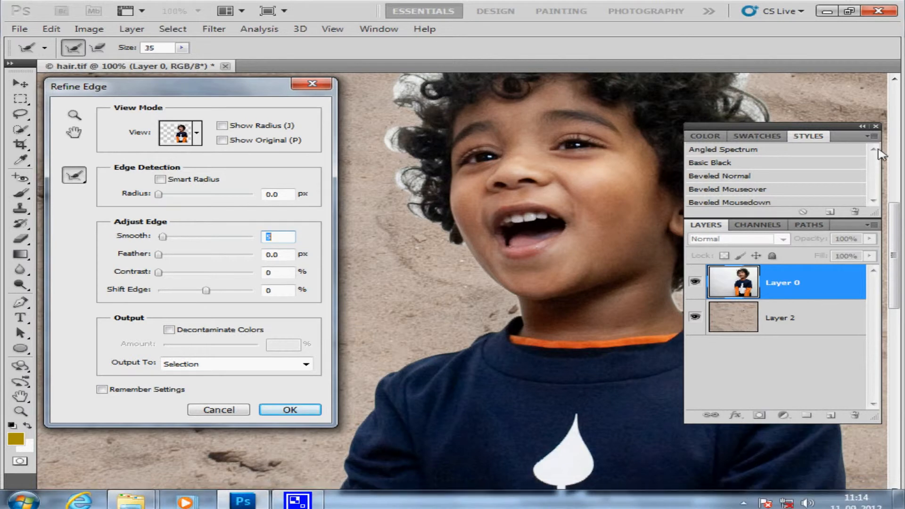
click(875, 126)
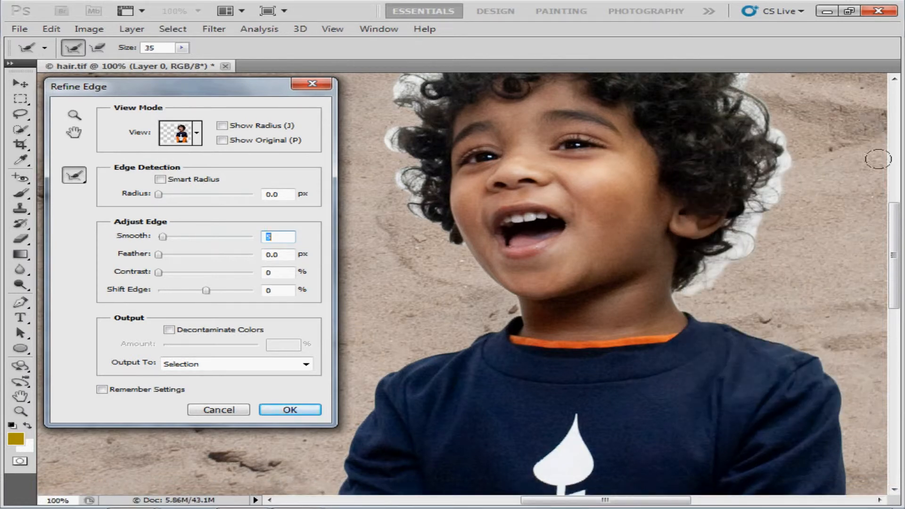
drag(895, 223, 900, 185)
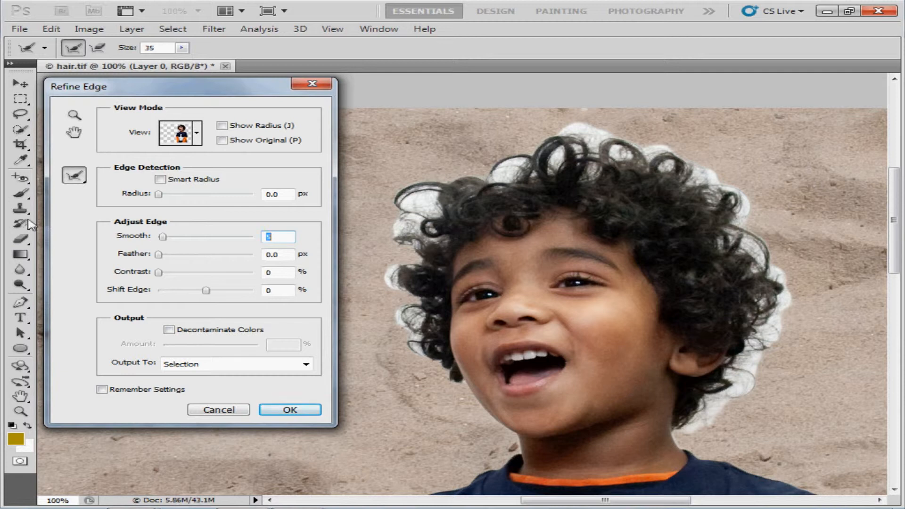
- Choose the Refine Radius Tool and enable Smart Radius with a radius of 0.5 px
click(80, 179)
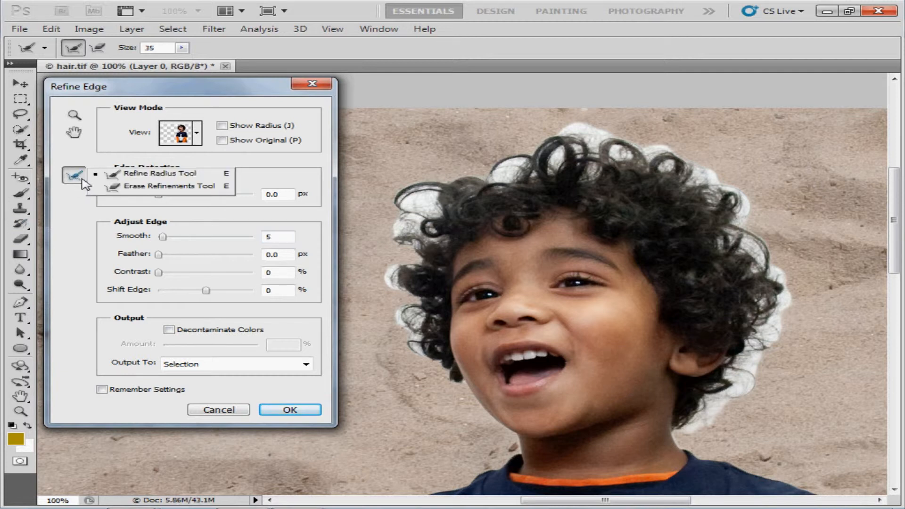
click(116, 178)
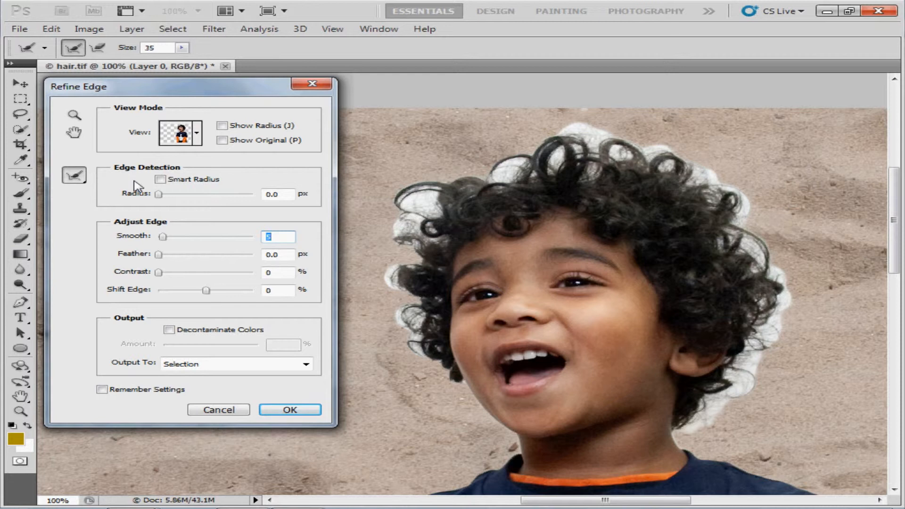
click(160, 179)
click(159, 178)
drag(278, 196, 271, 196)
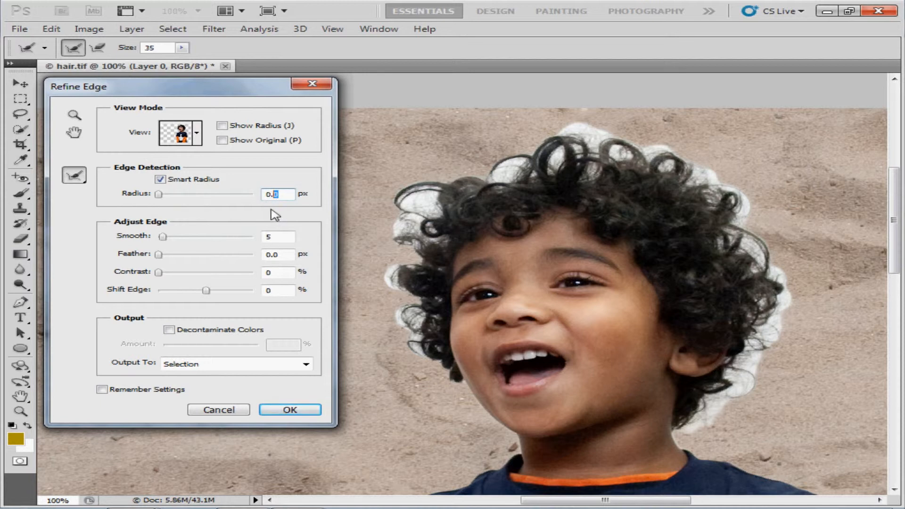
text(5)
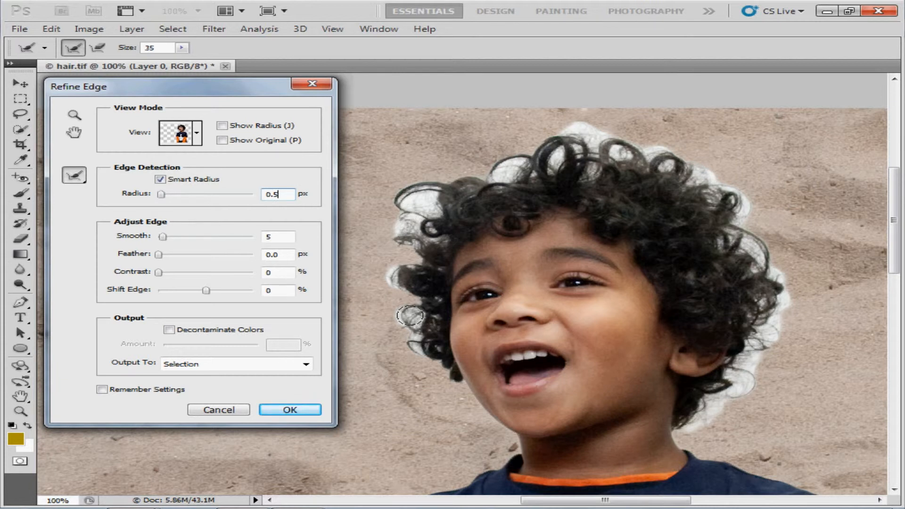
- Paint with the Refine Radius Tool around the whole curly hair outline, from beside the cheek over the head to the neck, to remove the white fringe
drag(410, 315, 421, 344)
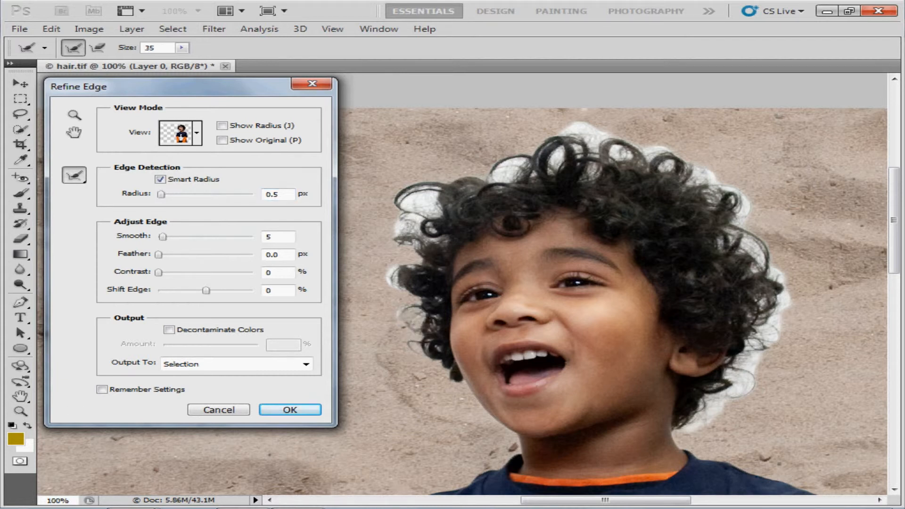
drag(406, 312, 409, 314)
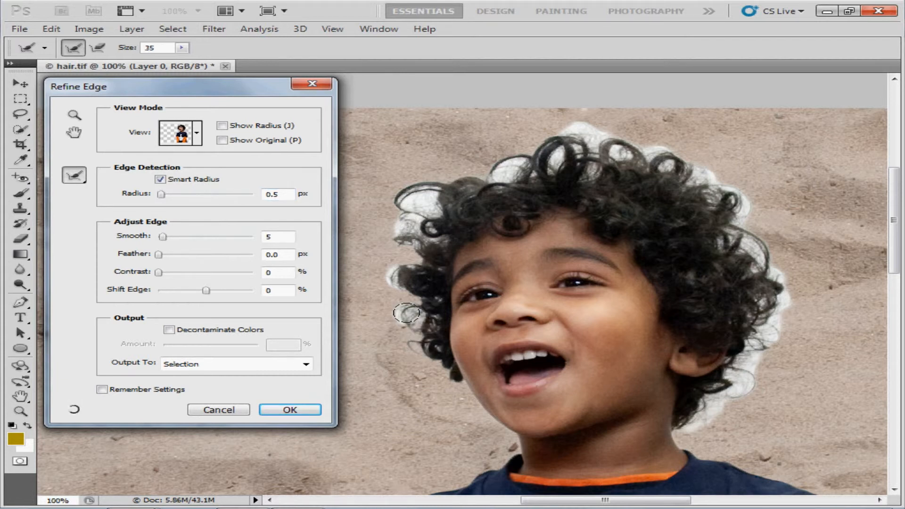
mouse_move(406, 311)
mouse_down()
mouse_move(415, 293)
mouse_move(400, 281)
mouse_move(419, 256)
mouse_move(401, 232)
mouse_move(418, 194)
mouse_move(438, 193)
mouse_move(431, 240)
mouse_up()
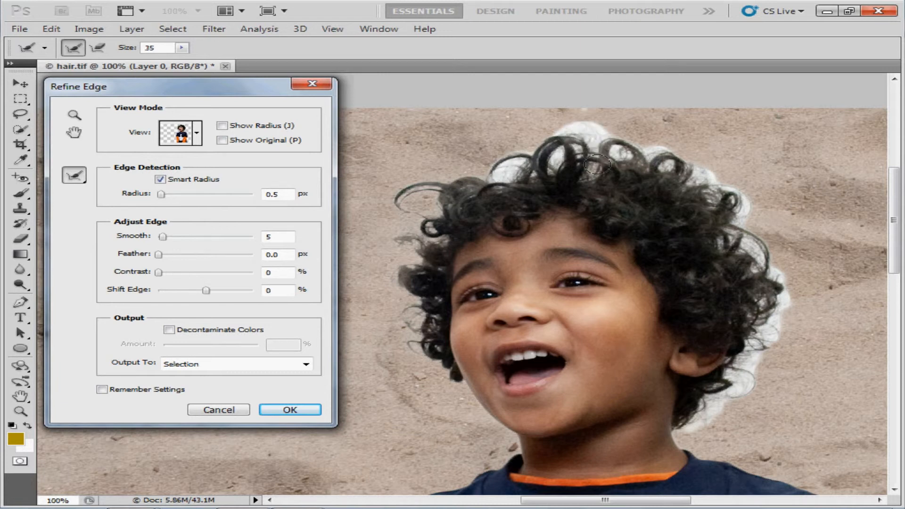
drag(596, 164, 648, 154)
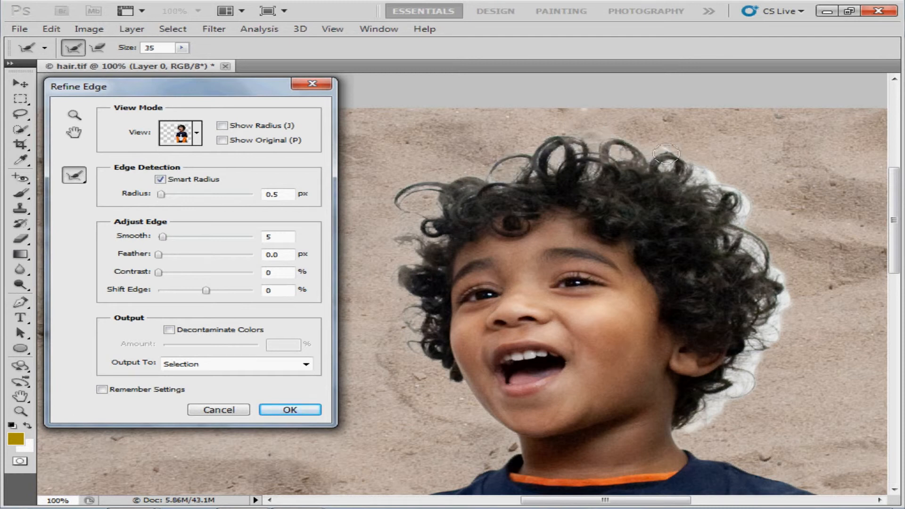
mouse_move(664, 153)
mouse_down()
mouse_move(721, 191)
mouse_move(739, 219)
mouse_move(730, 240)
mouse_move(746, 243)
mouse_move(775, 281)
mouse_move(769, 275)
mouse_move(764, 330)
mouse_move(735, 369)
mouse_move(747, 378)
mouse_move(713, 390)
mouse_move(696, 424)
mouse_up()
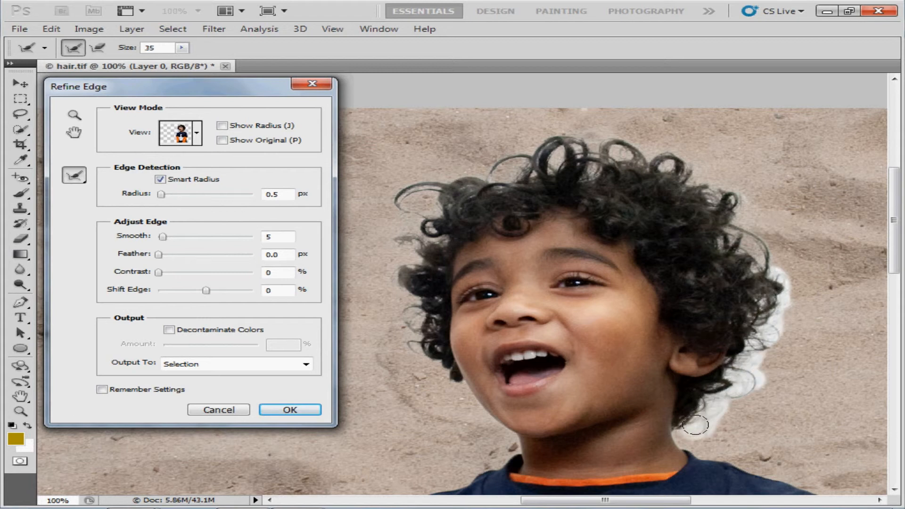
drag(784, 306, 773, 264)
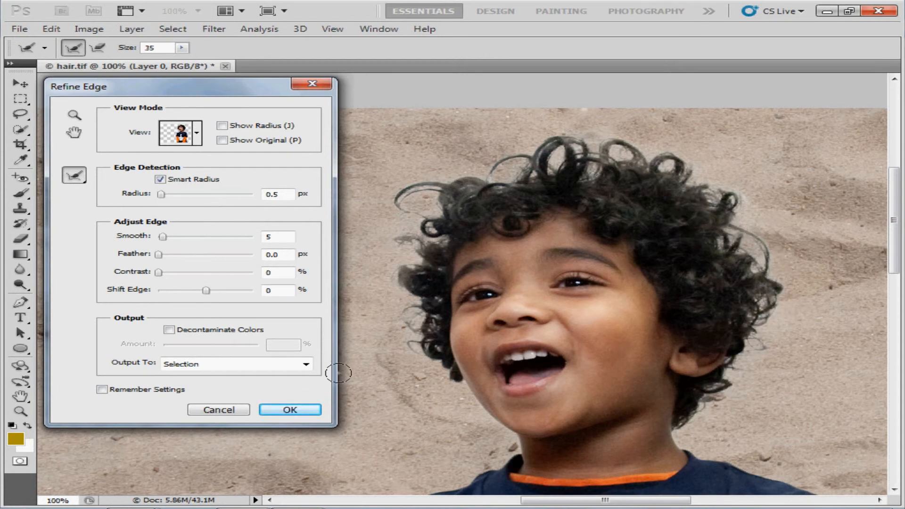
- Output the refined selection as a Layer Mask and apply Refine Edge
click(306, 365)
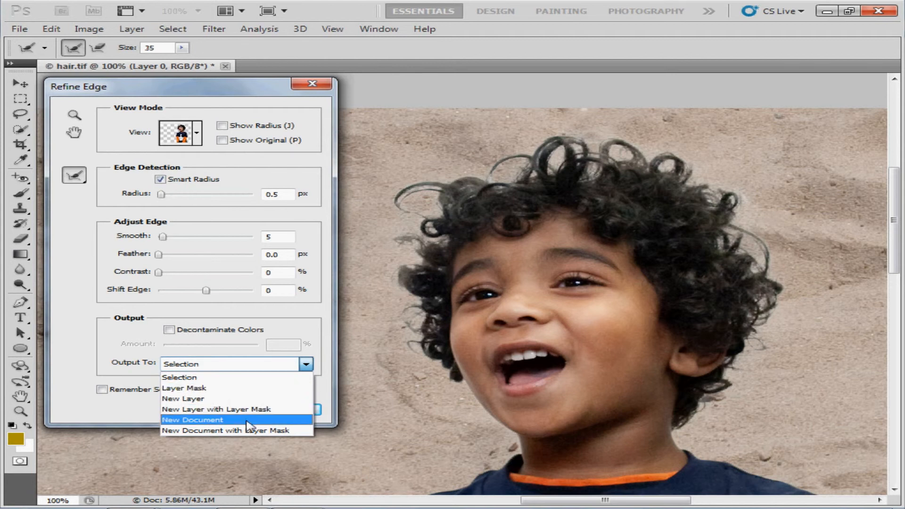
click(222, 388)
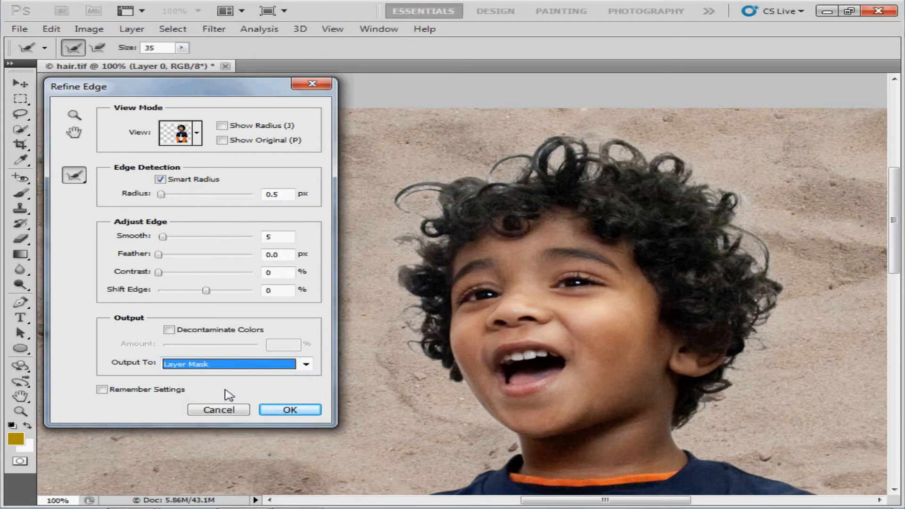
click(289, 410)
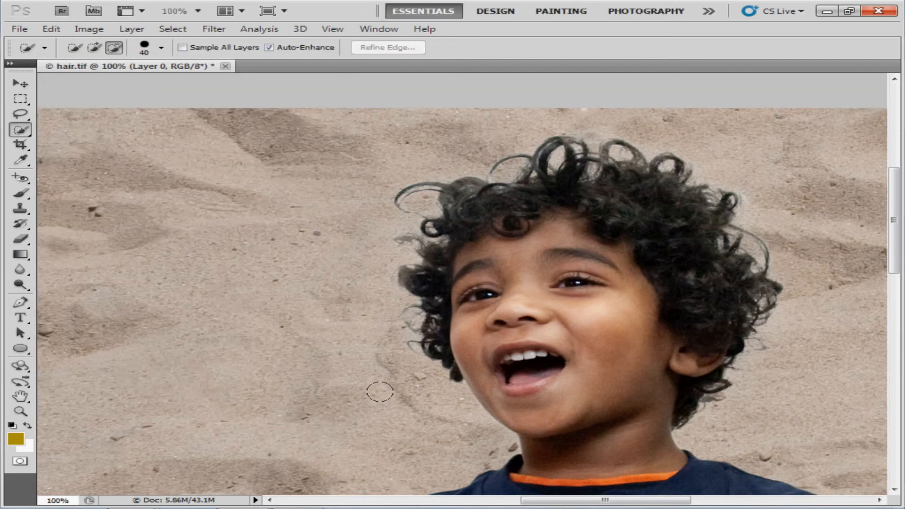
key(ctrl+minus)
key(ctrl+minus)
key(ctrl+minus)
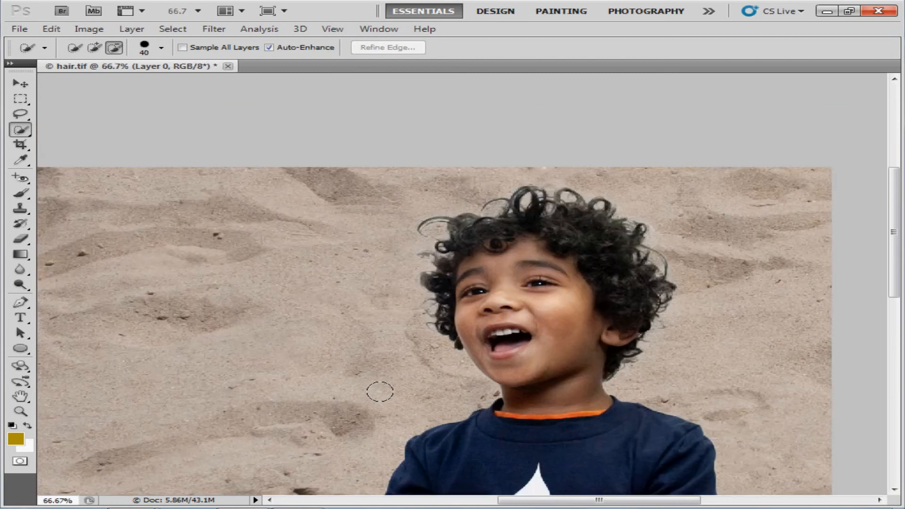